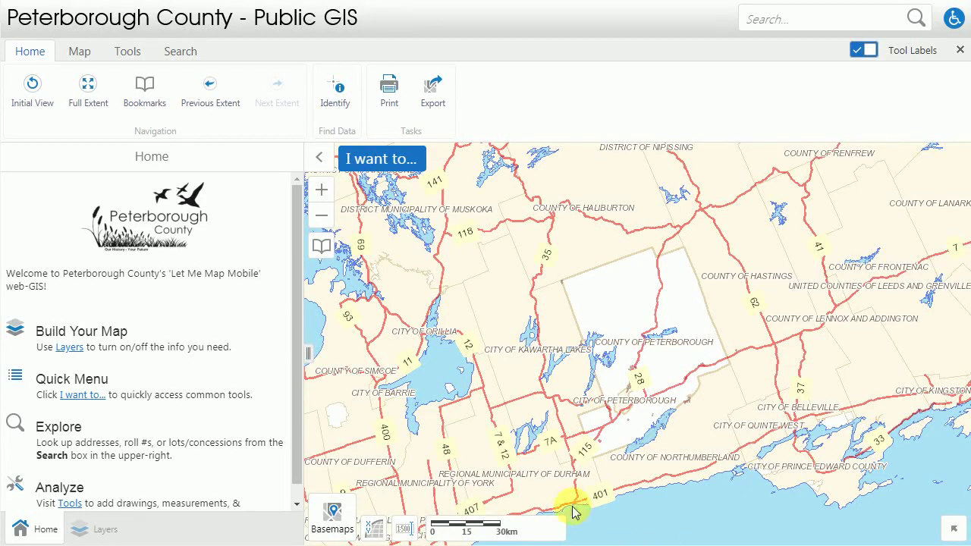
- Show the Search tools: Clear Markup, Address, Roll Number and Township
{"action": "left_click", "coordinate": [180, 54]}
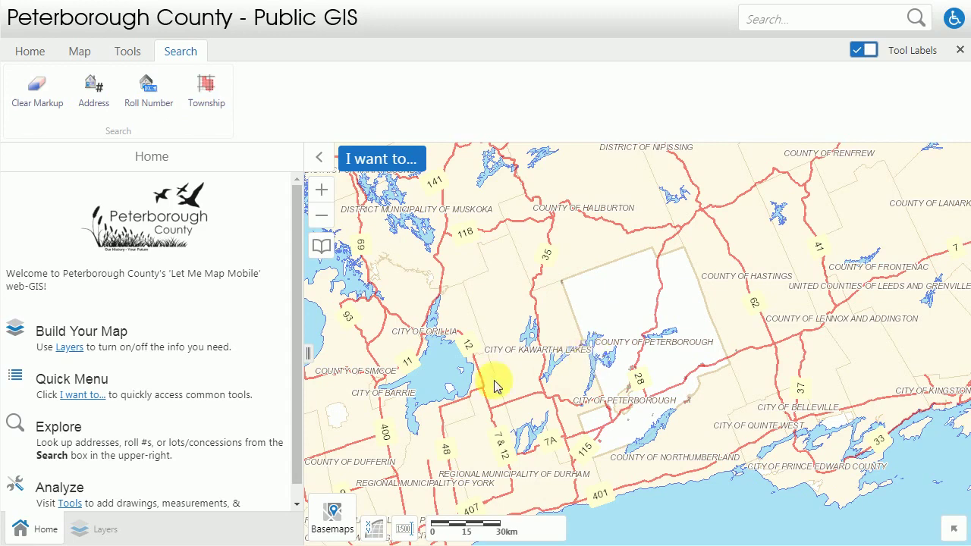
{"action": "left_click", "coordinate": [96, 103]}
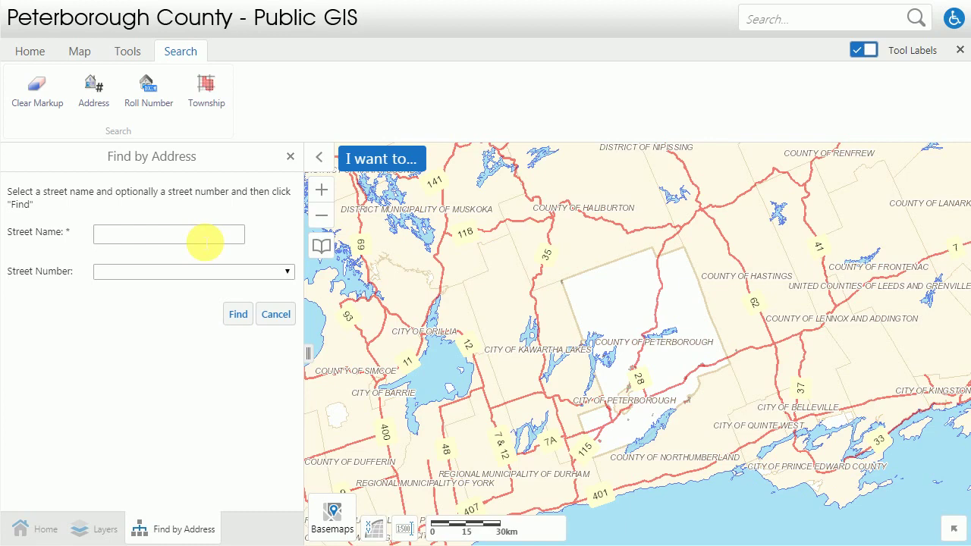
{"action": "type", "text": "t"}
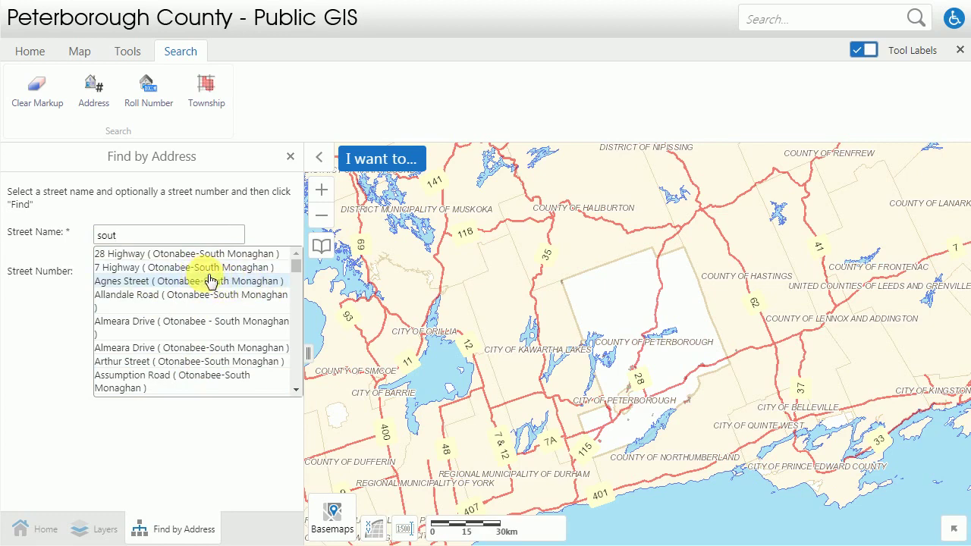
{"action": "type", "text": "h s"}
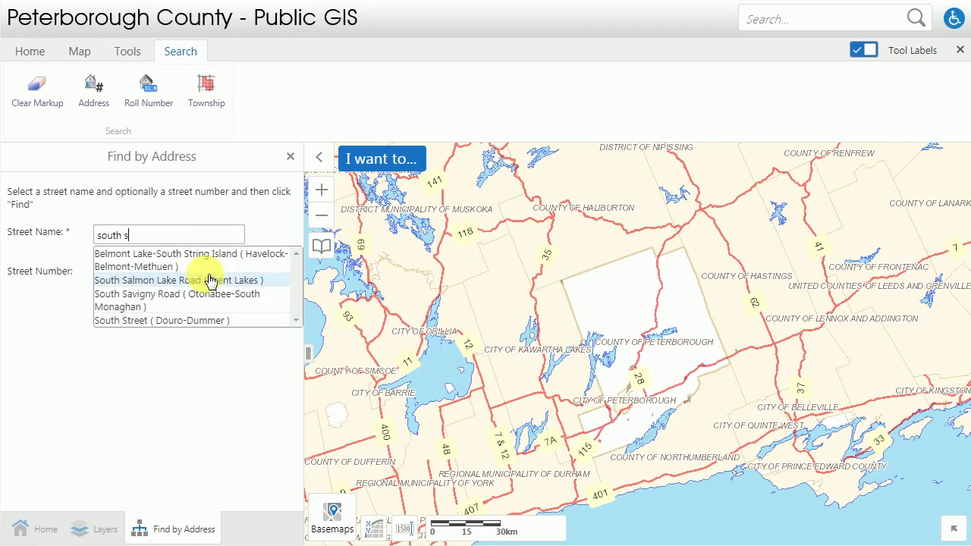
{"action": "type", "text": "t"}
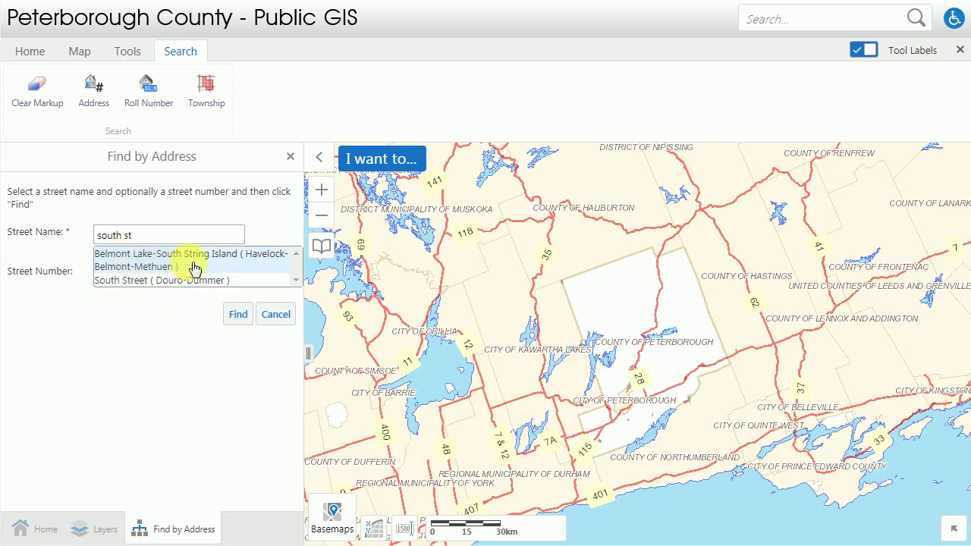
{"action": "left_click", "coordinate": [138, 287]}
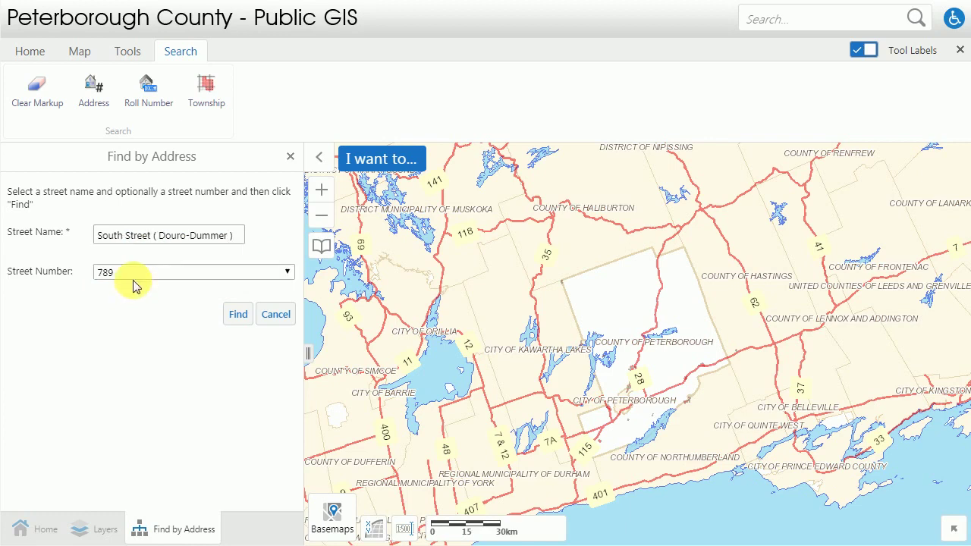
{"action": "left_click", "coordinate": [166, 277]}
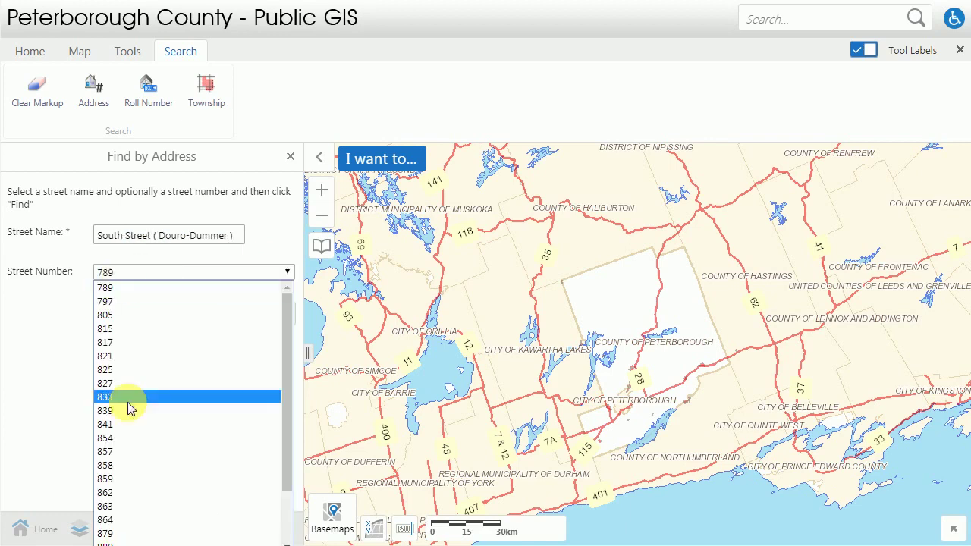
{"action": "scroll", "coordinate": [135, 500], "scroll_direction": "down", "scroll_amount": 2}
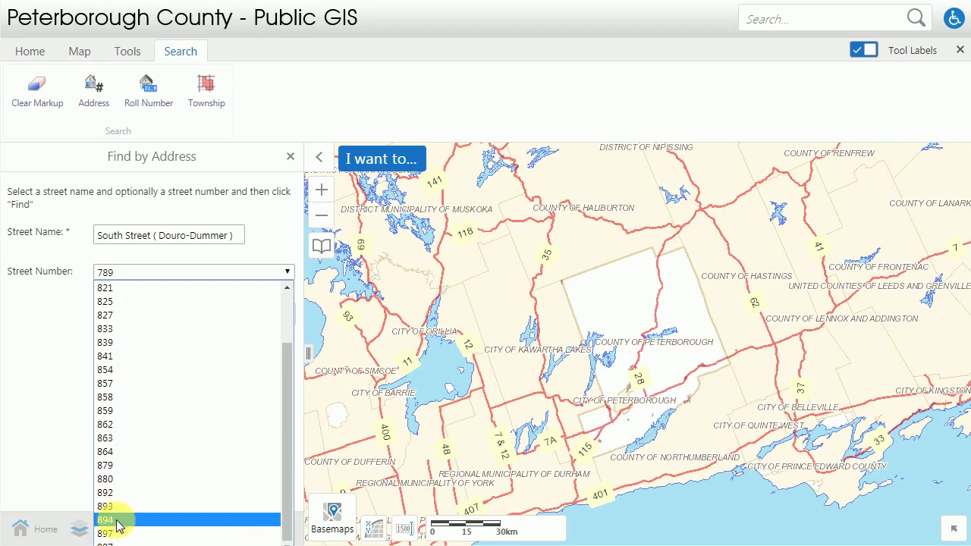
{"action": "left_click", "coordinate": [118, 521]}
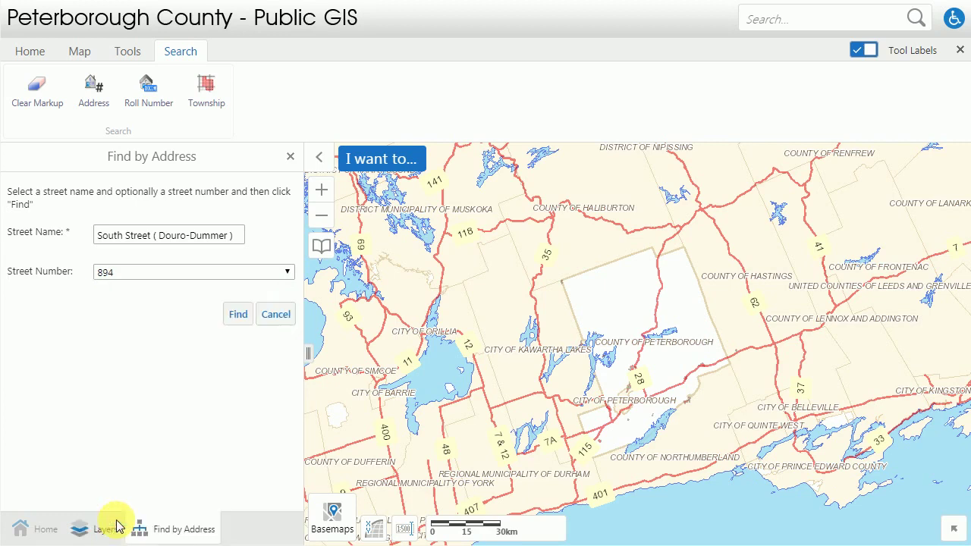
{"action": "left_click", "coordinate": [238, 322]}
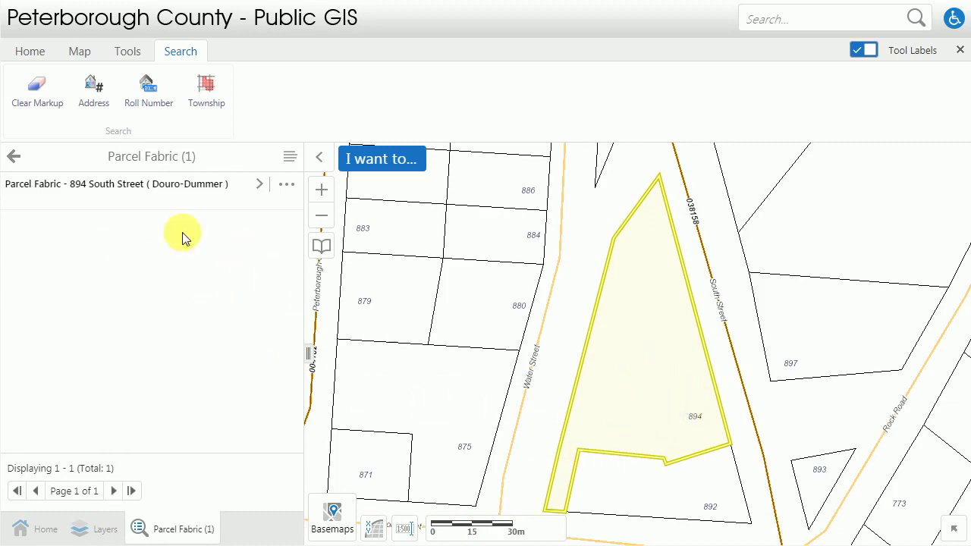
- Review parcel 894's Details, Roll Number and Council Info tabs, then close the details panel
{"action": "left_click", "coordinate": [122, 190]}
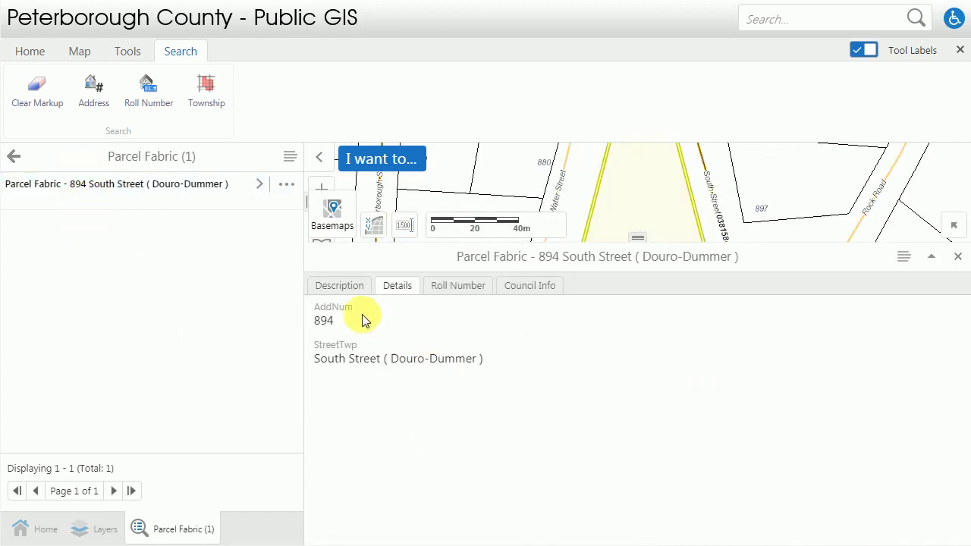
{"action": "left_click", "coordinate": [345, 298]}
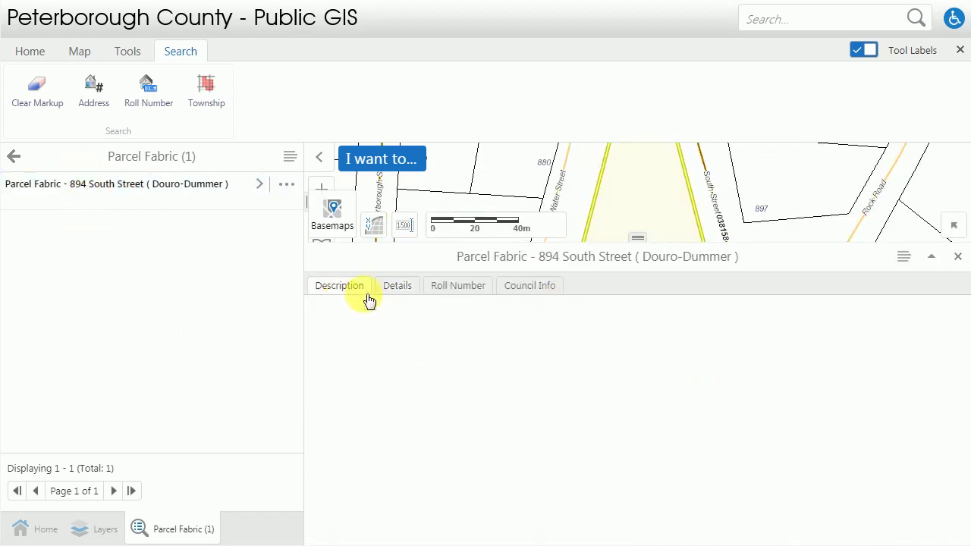
{"action": "left_click", "coordinate": [394, 297]}
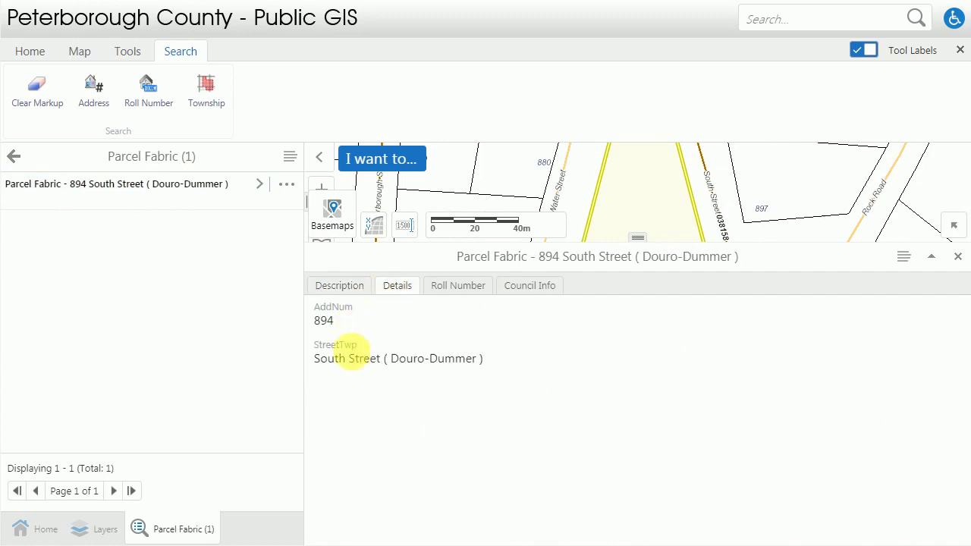
{"action": "left_click", "coordinate": [458, 289]}
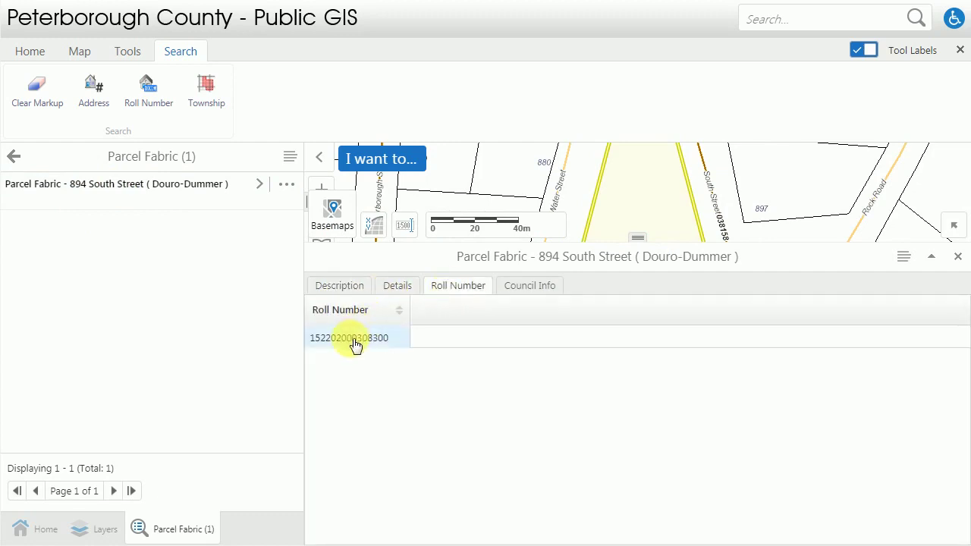
{"action": "left_click", "coordinate": [529, 291]}
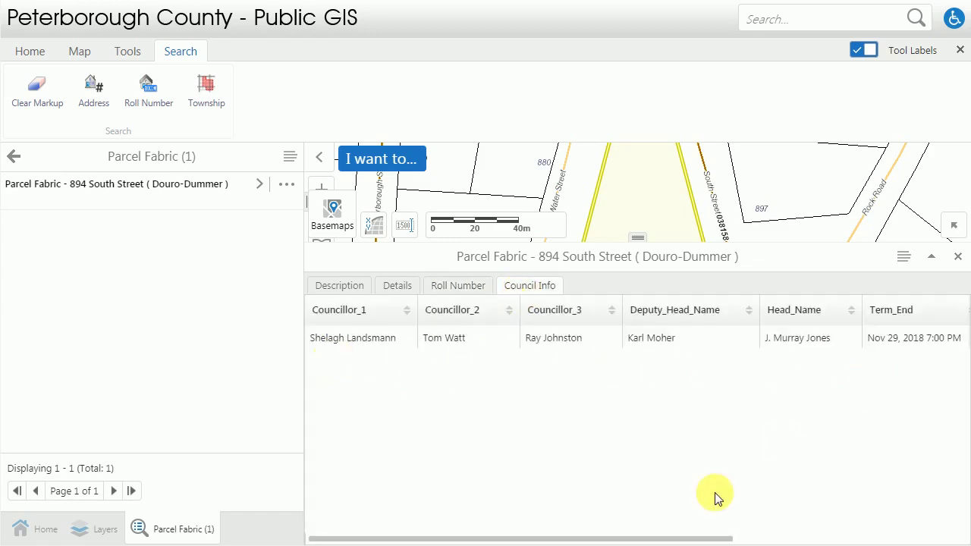
{"action": "left_click_drag", "start_coordinate": [687, 537], "coordinate": [940, 540]}
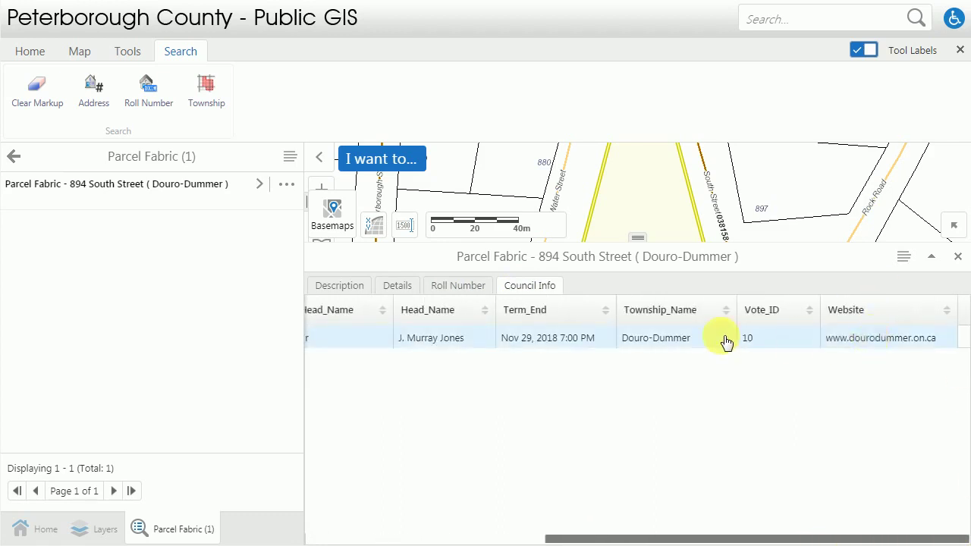
{"action": "left_click", "coordinate": [959, 258]}
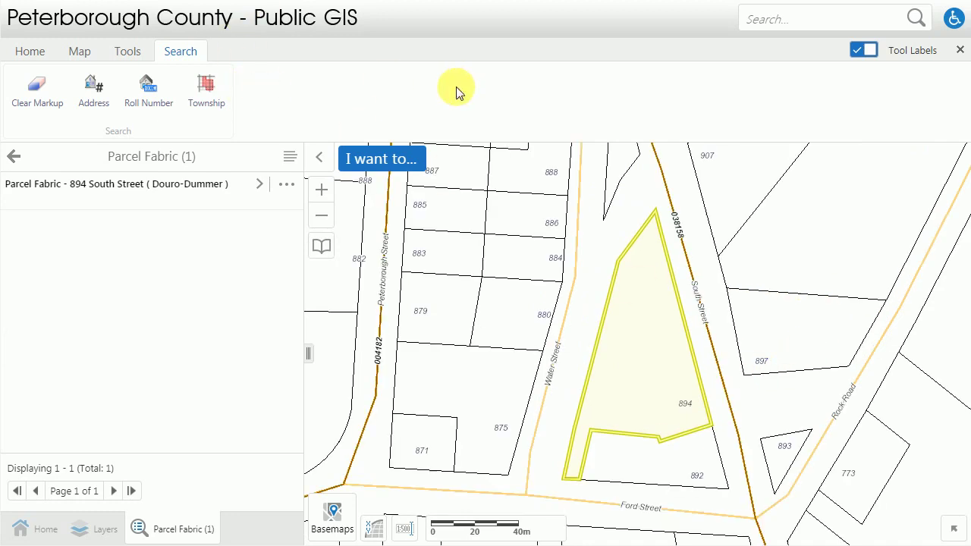
{"action": "left_click", "coordinate": [155, 95]}
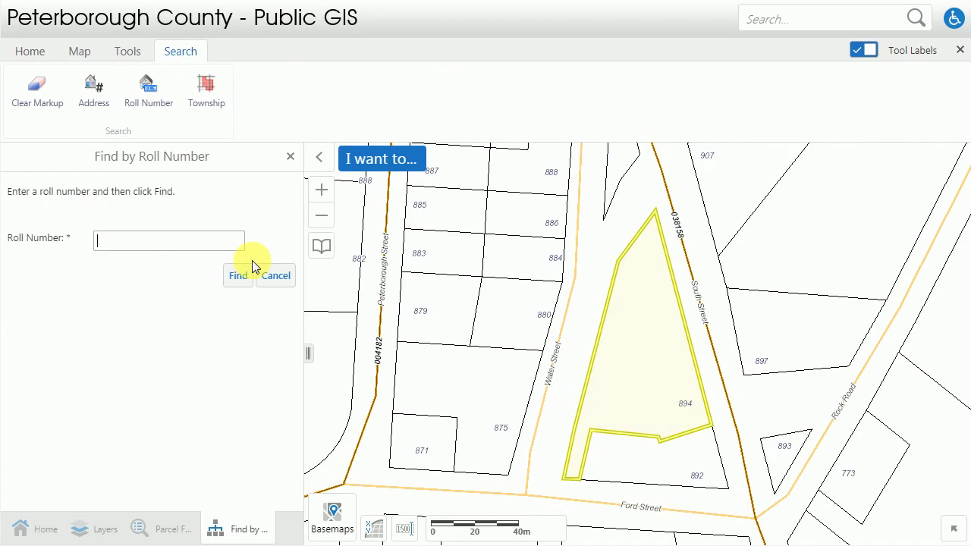
{"action": "type", "text": "15220100"}
{"action": "type", "text": "0119000"}
{"action": "key", "text": "Return"}
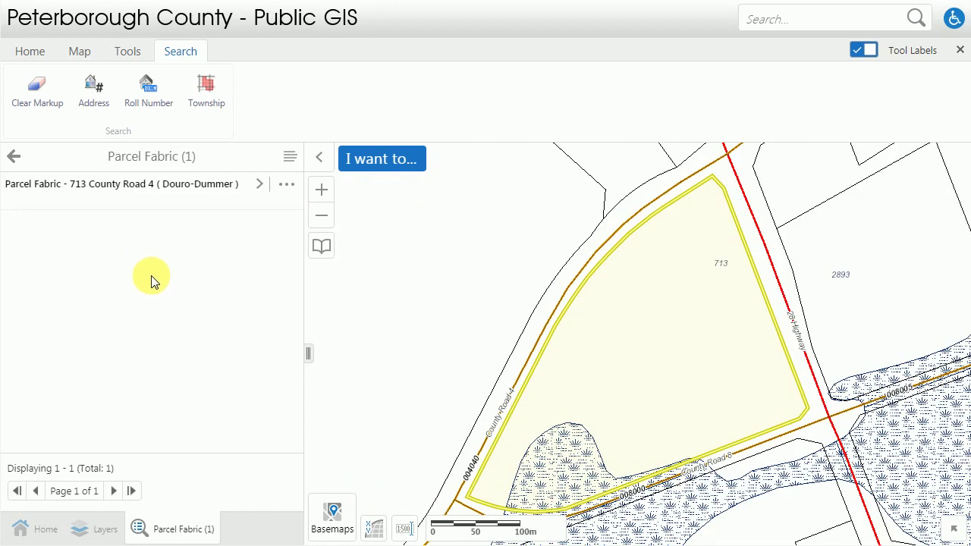
{"action": "left_click_drag", "start_coordinate": [444, 352], "coordinate": [448, 340]}
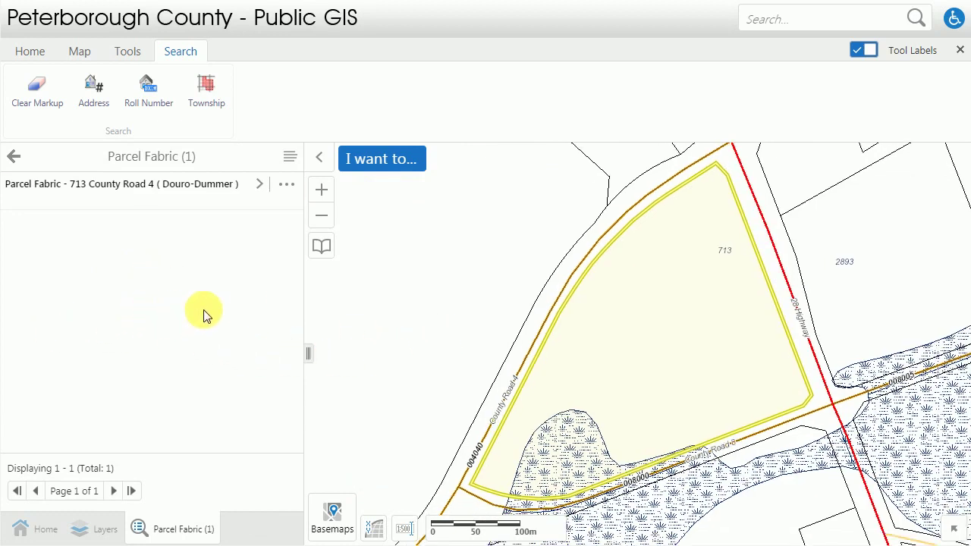
{"action": "left_click", "coordinate": [84, 189]}
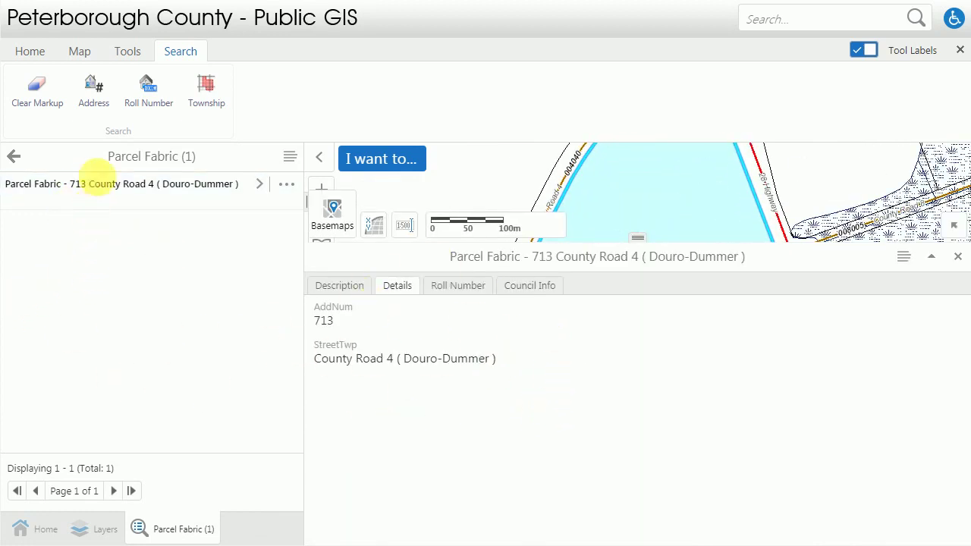
{"action": "left_click", "coordinate": [208, 104]}
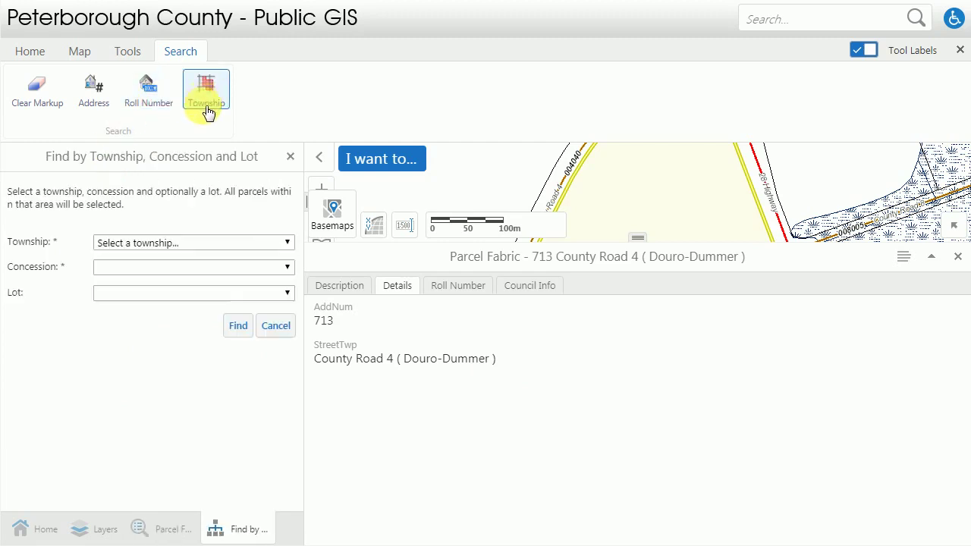
- Search Township DUMMER, Concession CON 11, Lot 25 to find two Parcel Fabric parcels
{"action": "left_click", "coordinate": [959, 257]}
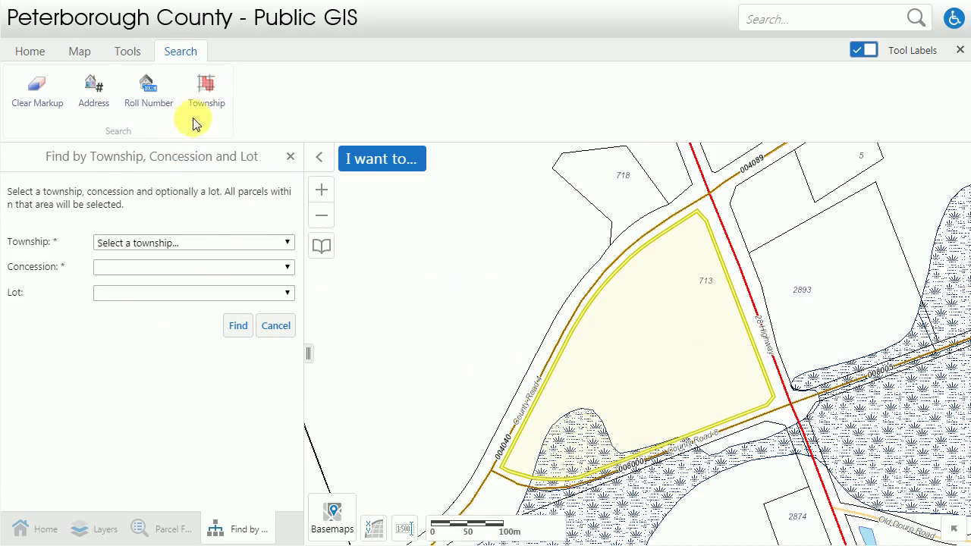
{"action": "left_click", "coordinate": [199, 244]}
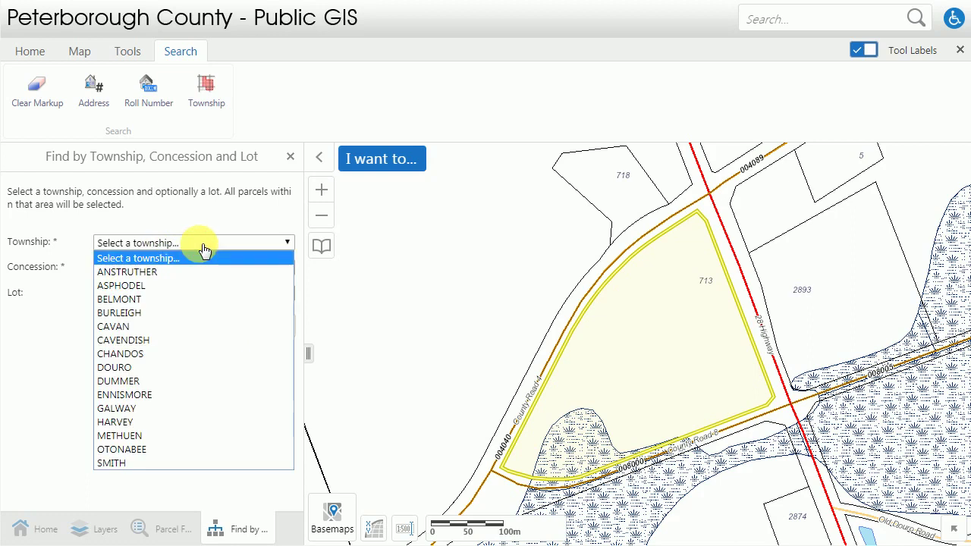
{"action": "left_click", "coordinate": [169, 381]}
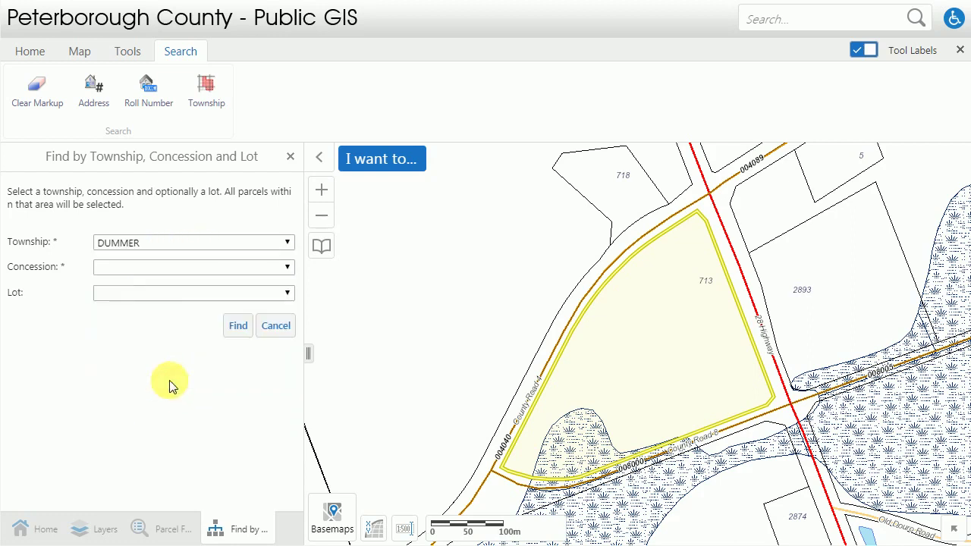
{"action": "left_click", "coordinate": [173, 270]}
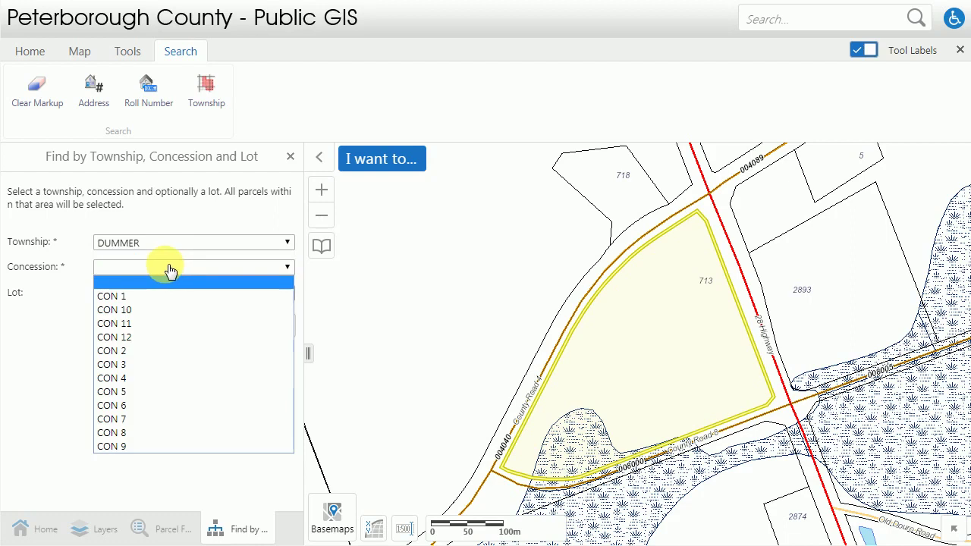
{"action": "left_click", "coordinate": [133, 322]}
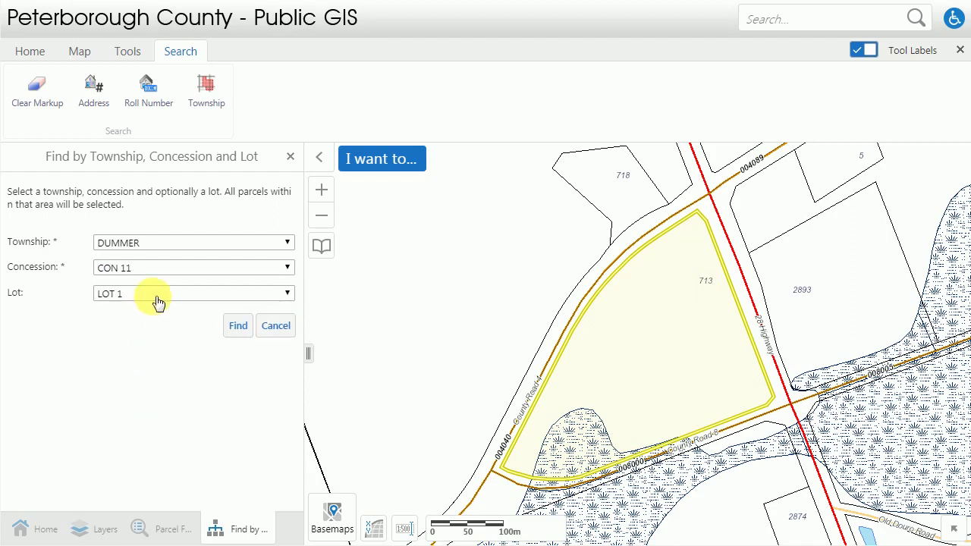
{"action": "left_click", "coordinate": [156, 296]}
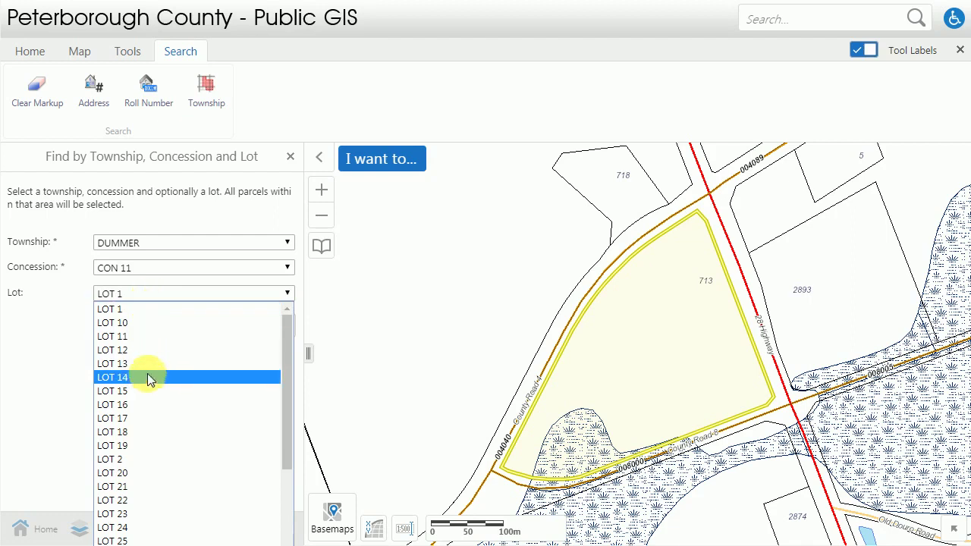
{"action": "scroll", "coordinate": [151, 402], "scroll_direction": "down", "scroll_amount": 3}
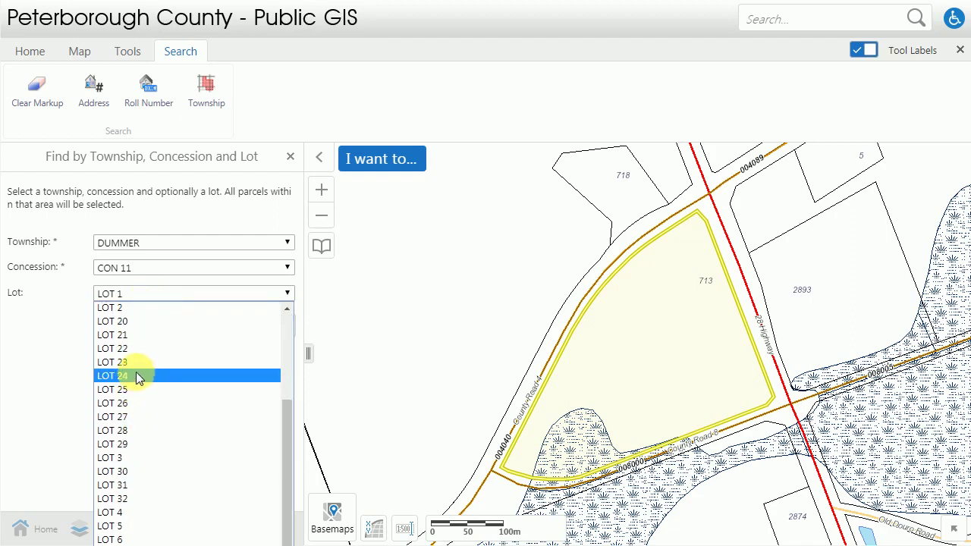
{"action": "left_click", "coordinate": [130, 390]}
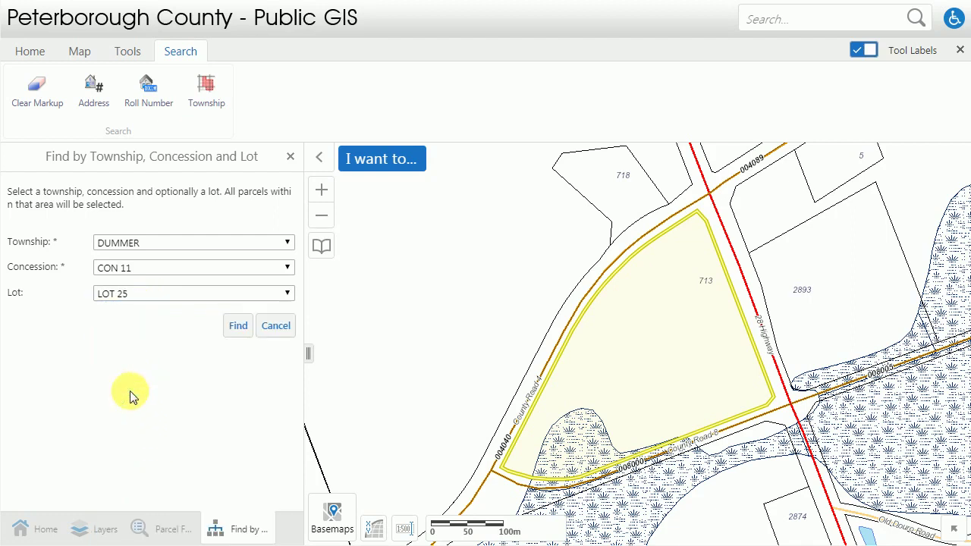
{"action": "left_click", "coordinate": [240, 328]}
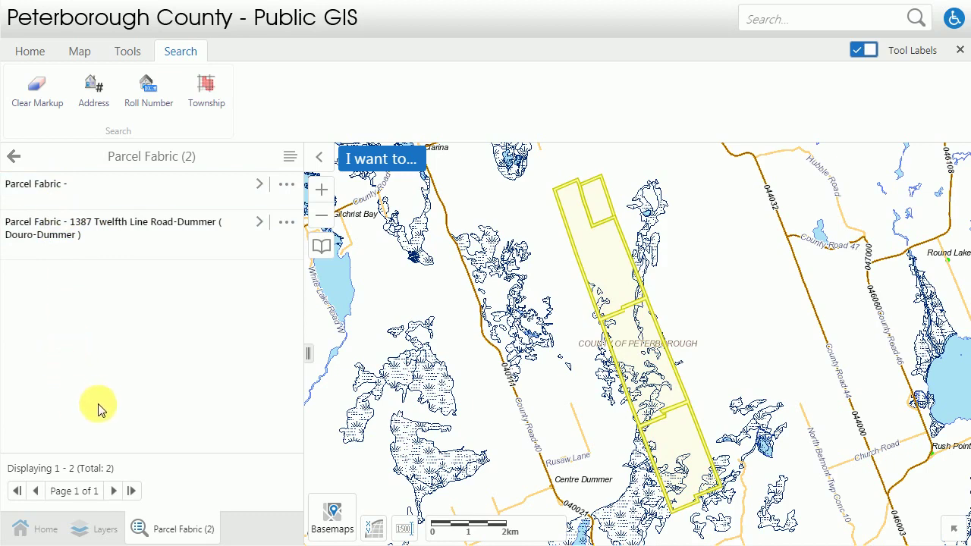
- Turn on the Lots and Concessions layer and zoom into the highlighted parcels
{"action": "left_click", "coordinate": [103, 529]}
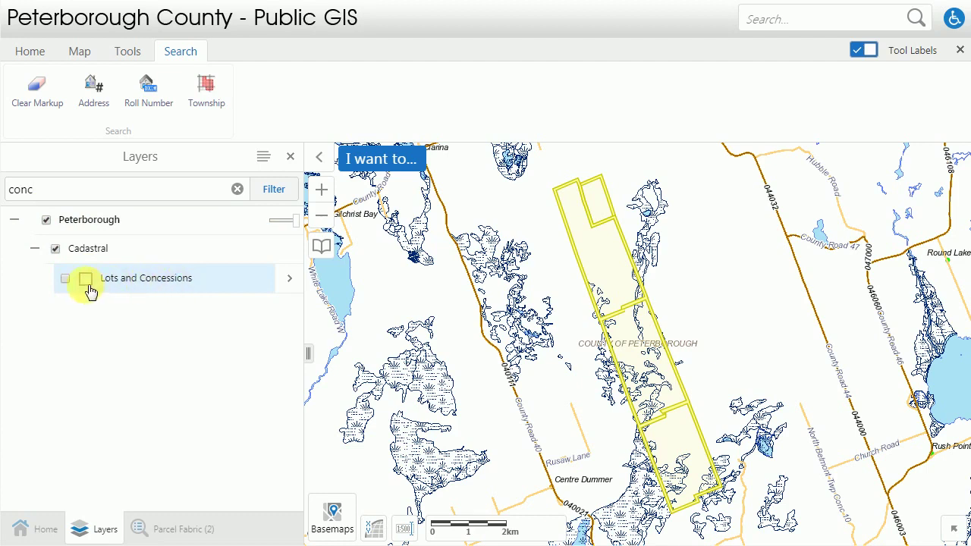
{"action": "left_click", "coordinate": [65, 279]}
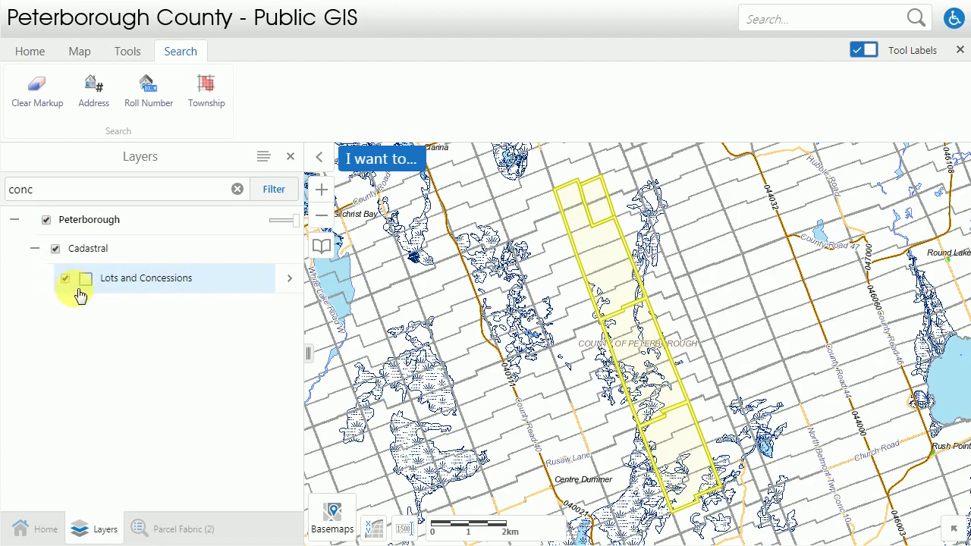
{"action": "scroll", "coordinate": [599, 219], "scroll_direction": "up", "scroll_amount": 2}
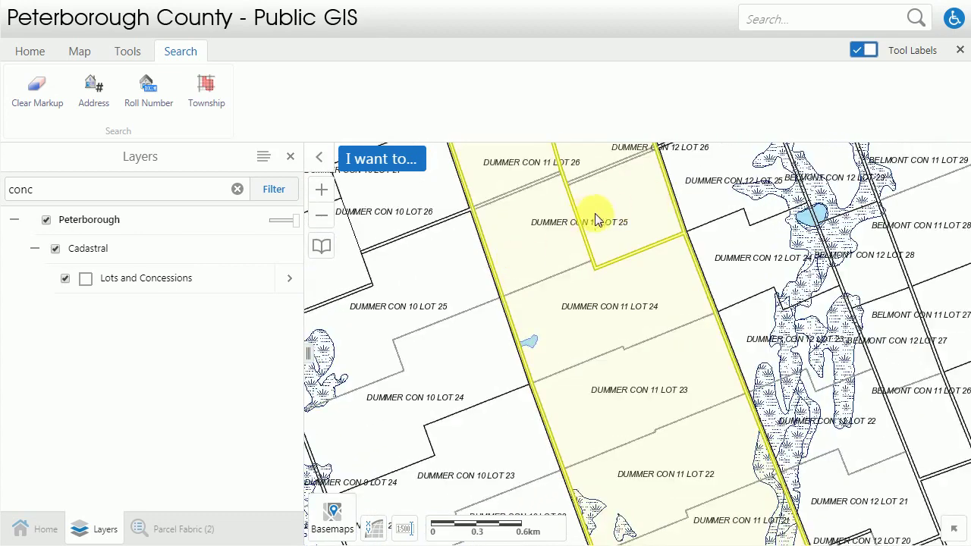
{"action": "scroll", "coordinate": [546, 173], "scroll_direction": "up", "scroll_amount": 1}
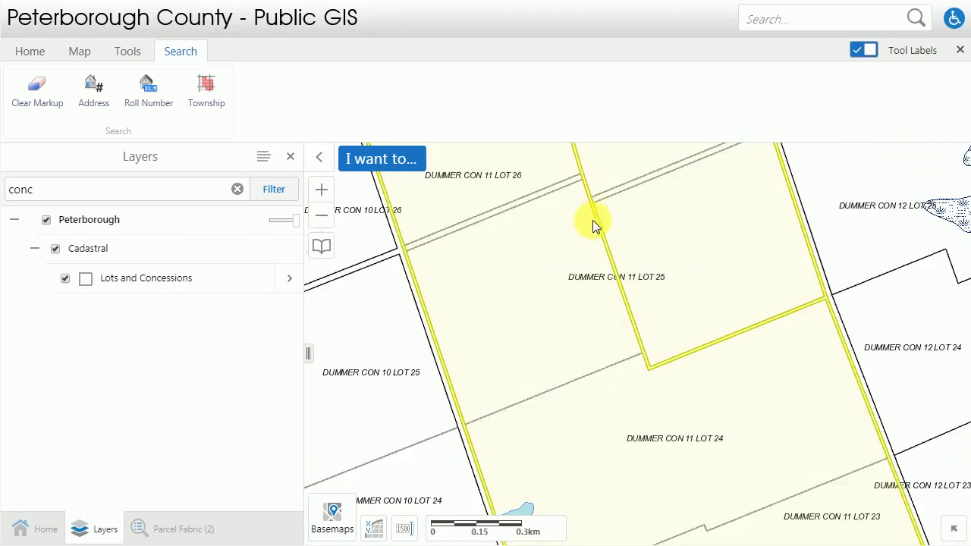
{"action": "scroll", "coordinate": [580, 326], "scroll_direction": "up", "scroll_amount": 1}
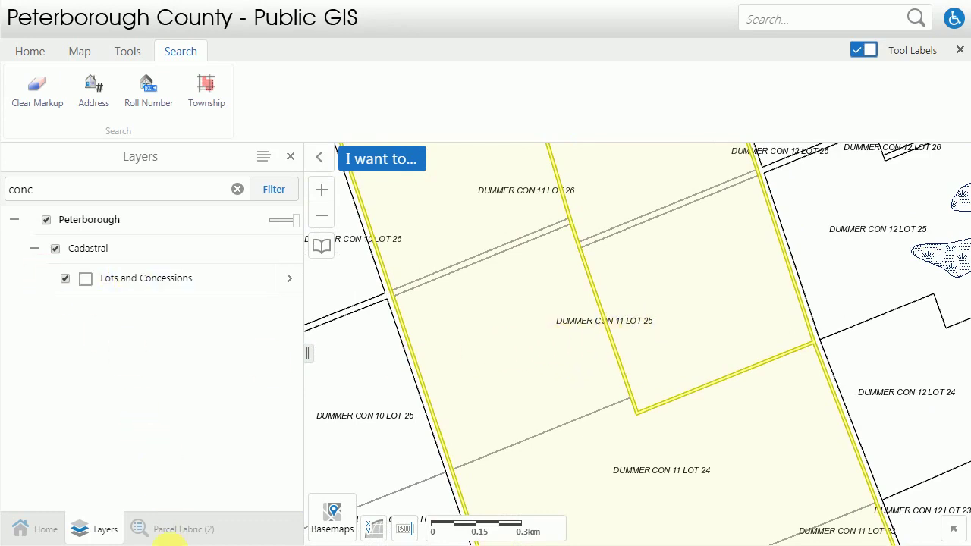
- Bring back the two Parcel Fabric results list
{"action": "left_click", "coordinate": [169, 531]}
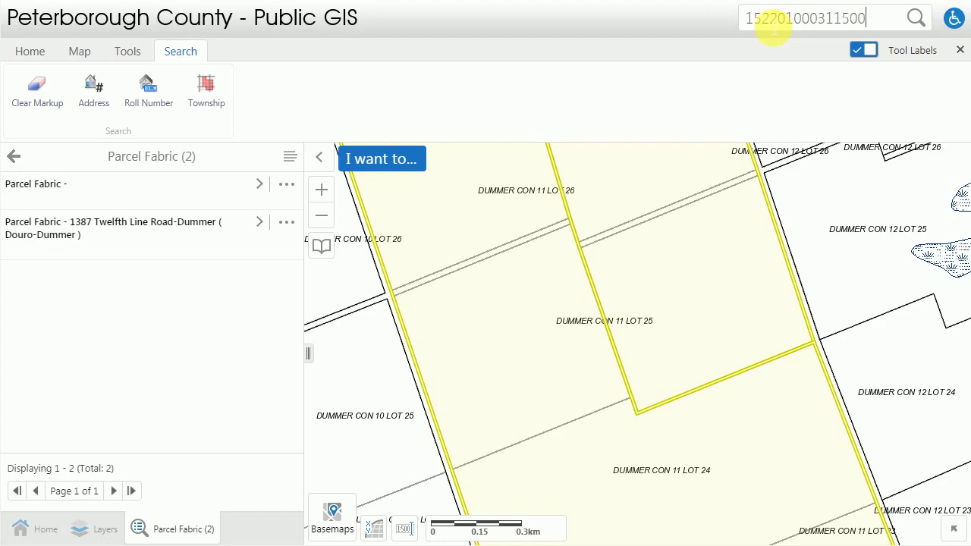
{"action": "key", "text": "Return"}
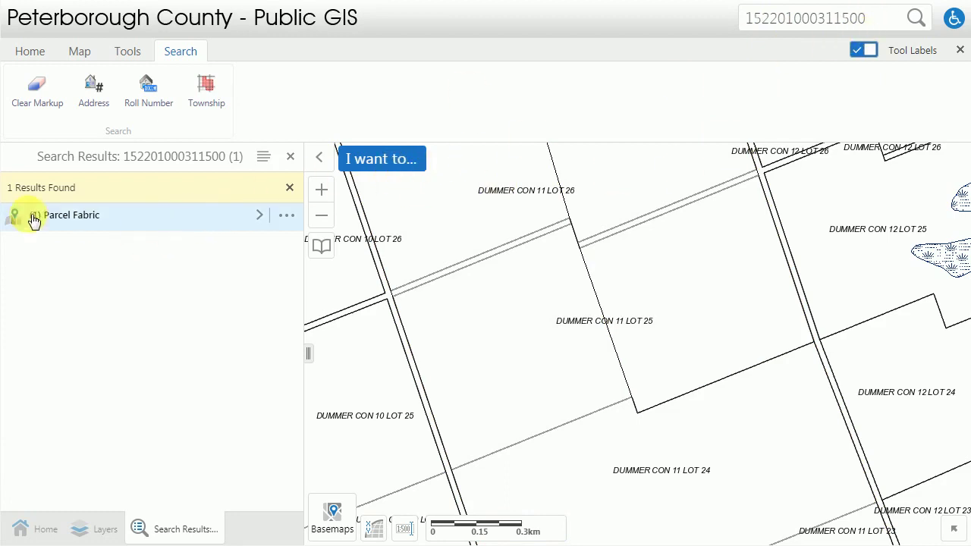
{"action": "left_click", "coordinate": [97, 228]}
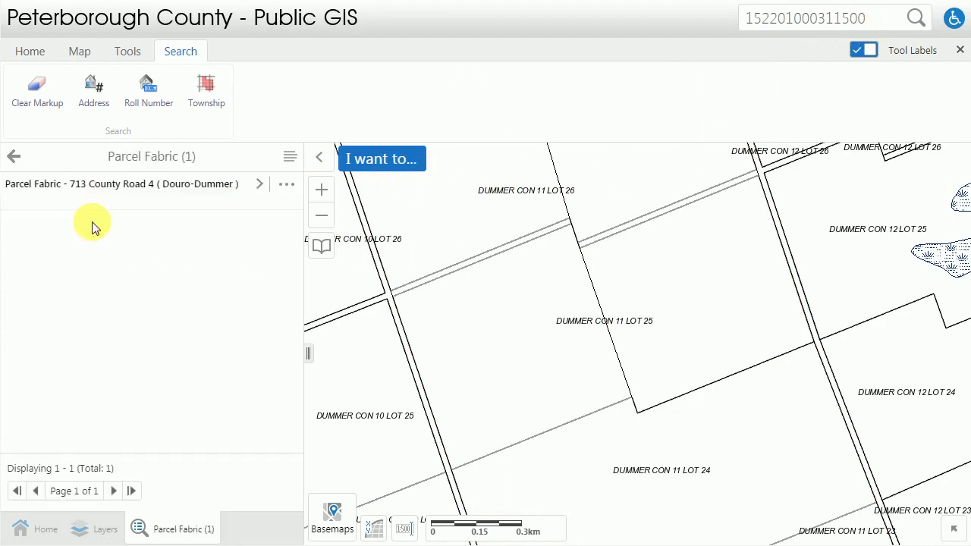
{"action": "left_click", "coordinate": [92, 195]}
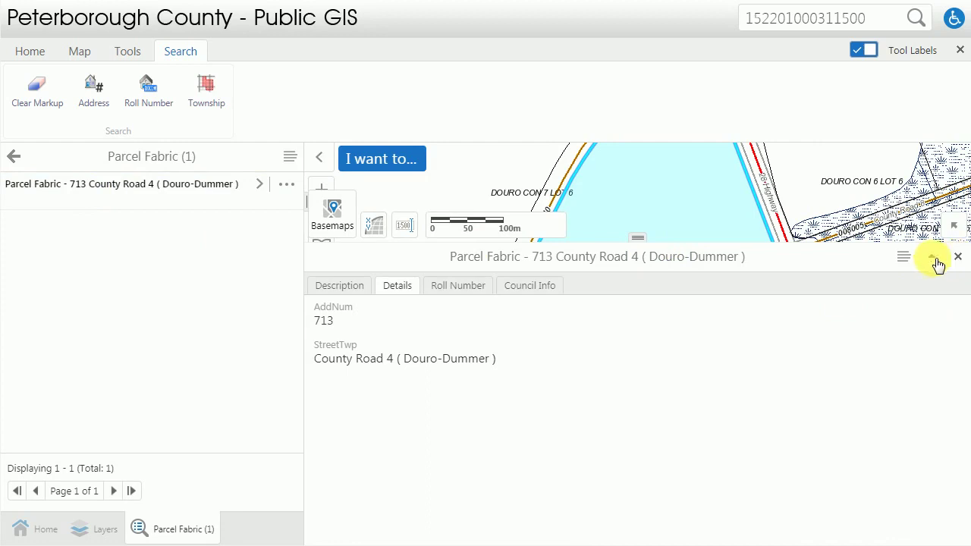
{"action": "left_click_drag", "start_coordinate": [638, 241], "coordinate": [639, 388]}
{"action": "scroll", "coordinate": [663, 223], "scroll_direction": "down", "scroll_amount": 2}
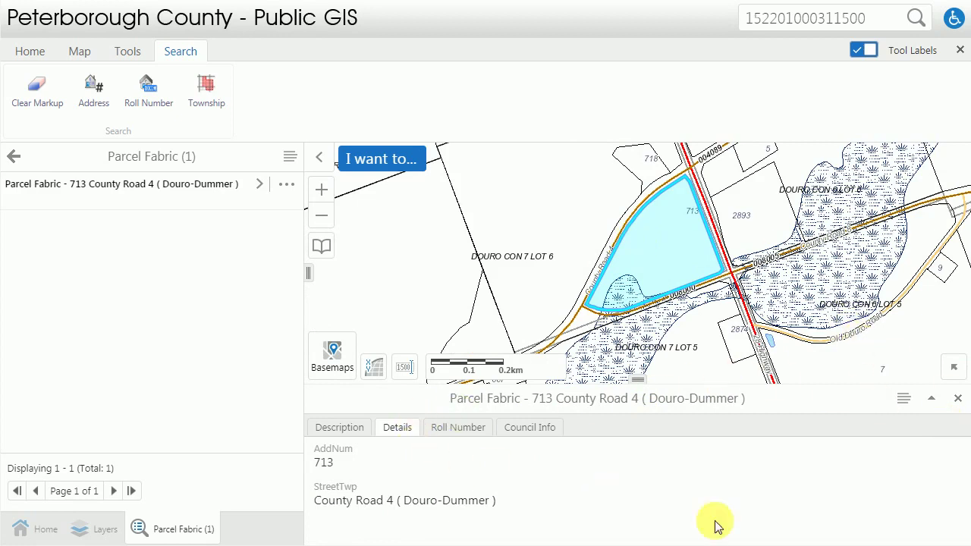
{"action": "left_click", "coordinate": [958, 399]}
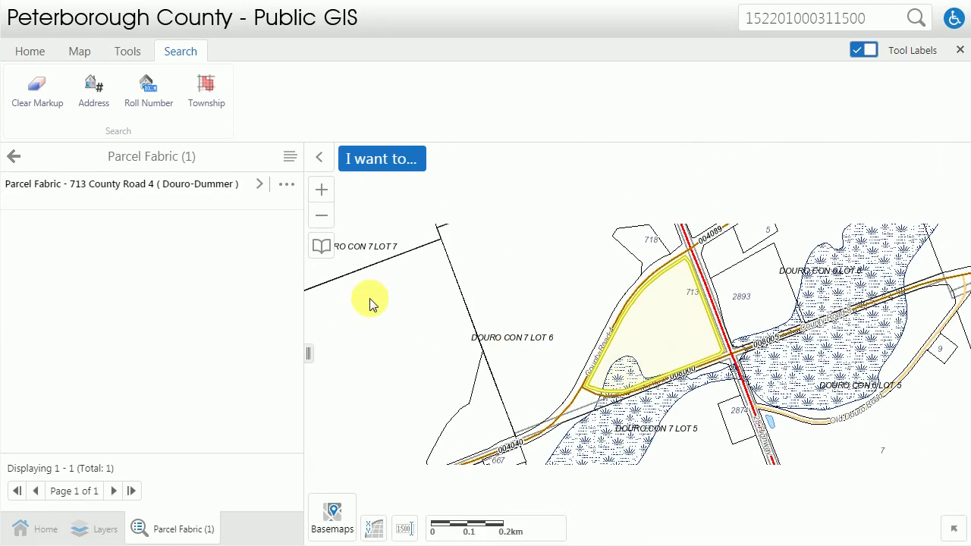
{"action": "left_click", "coordinate": [194, 190]}
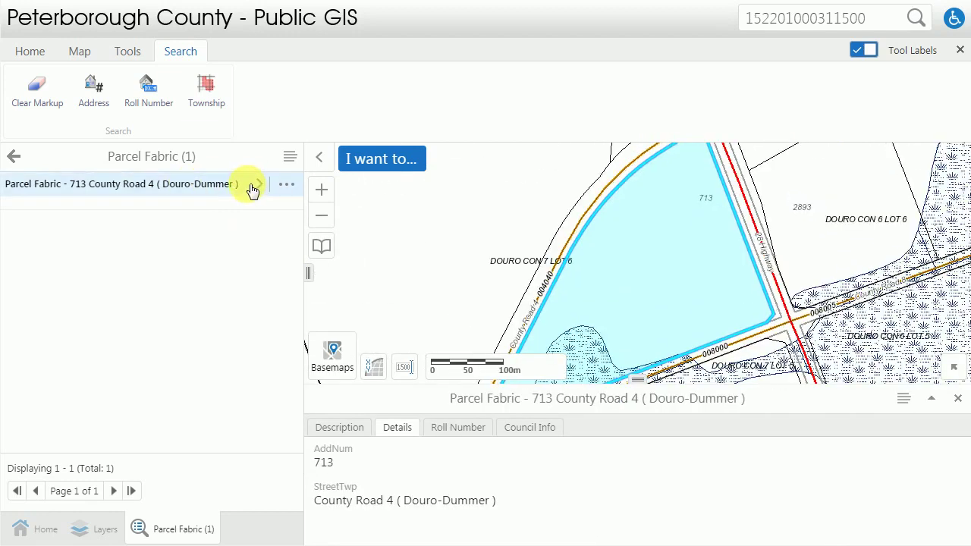
{"action": "left_click", "coordinate": [958, 399]}
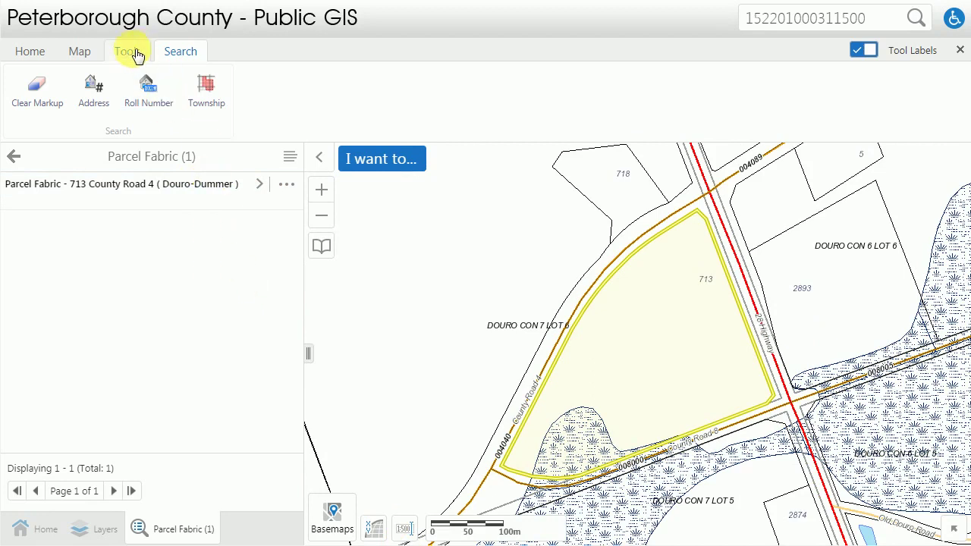
- Start an attribute query on the Lakes - Local Scale layer across the whole map
{"action": "left_click", "coordinate": [131, 51]}
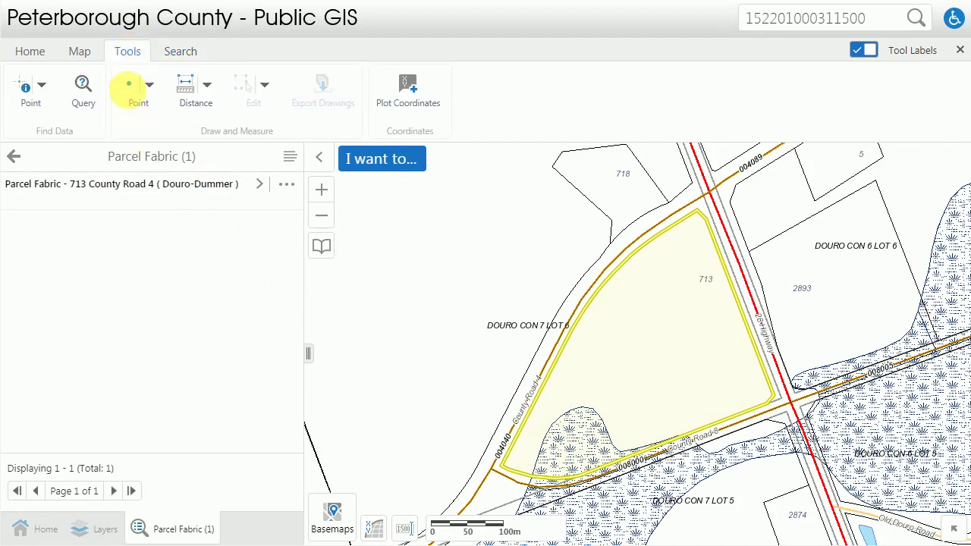
{"action": "left_click", "coordinate": [84, 104]}
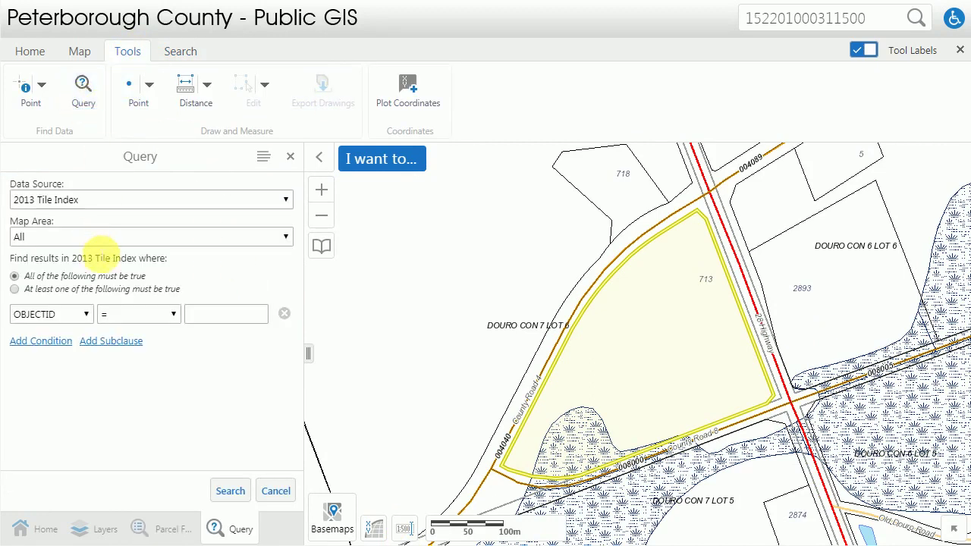
{"action": "left_click", "coordinate": [160, 205]}
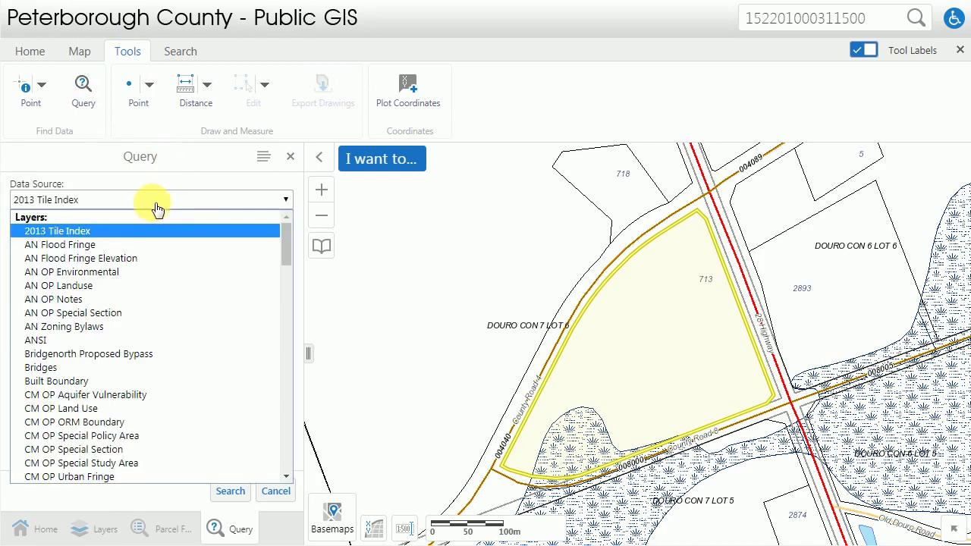
{"action": "scroll", "coordinate": [145, 328], "scroll_direction": "down", "scroll_amount": 10}
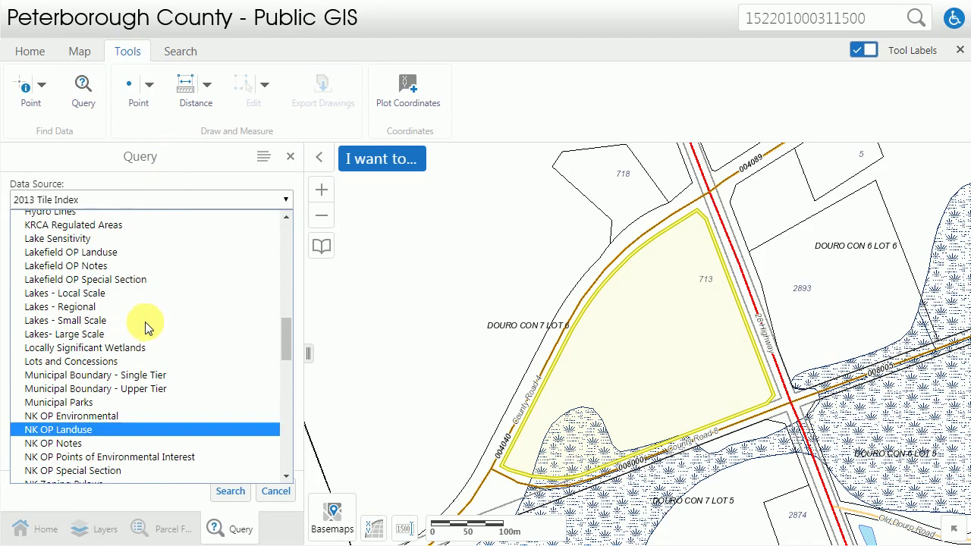
{"action": "left_click", "coordinate": [135, 278]}
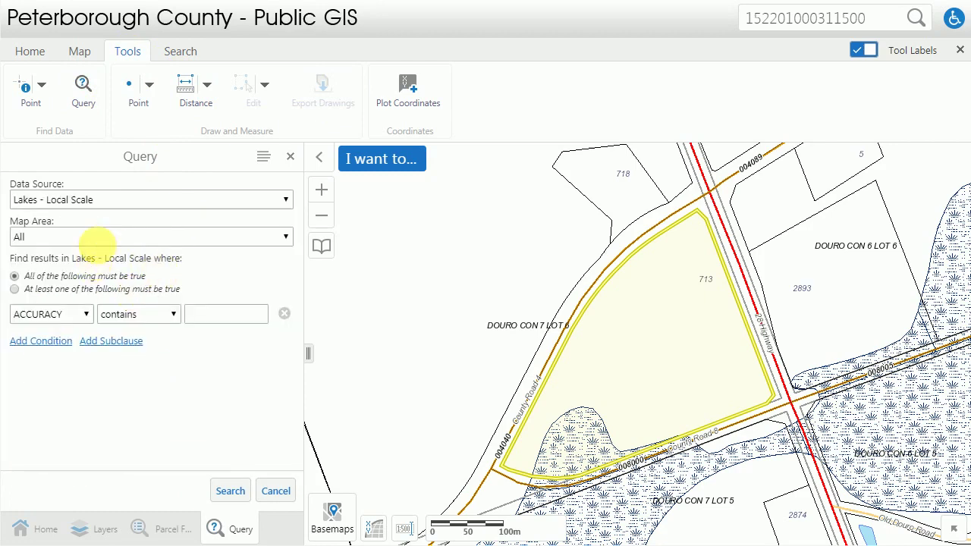
{"action": "left_click", "coordinate": [38, 239]}
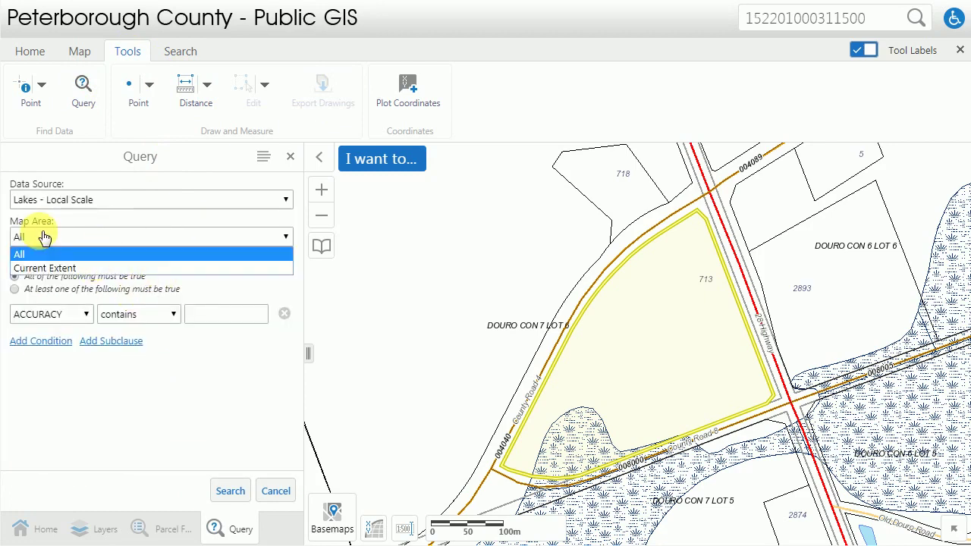
{"action": "left_click", "coordinate": [97, 243]}
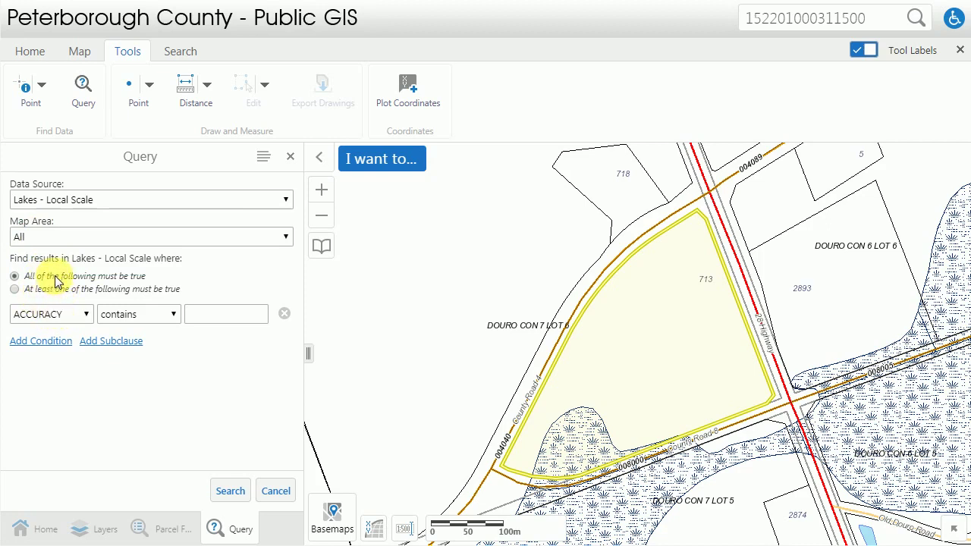
- Filter OFF_NAME containing Round Lake, run the query and open Round Lake's details
{"action": "left_click", "coordinate": [74, 319]}
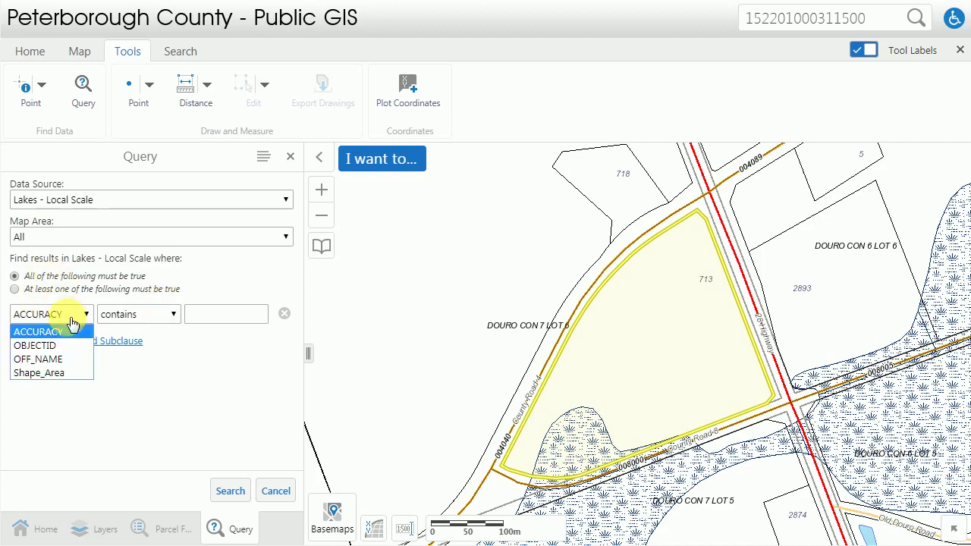
{"action": "left_click", "coordinate": [53, 360]}
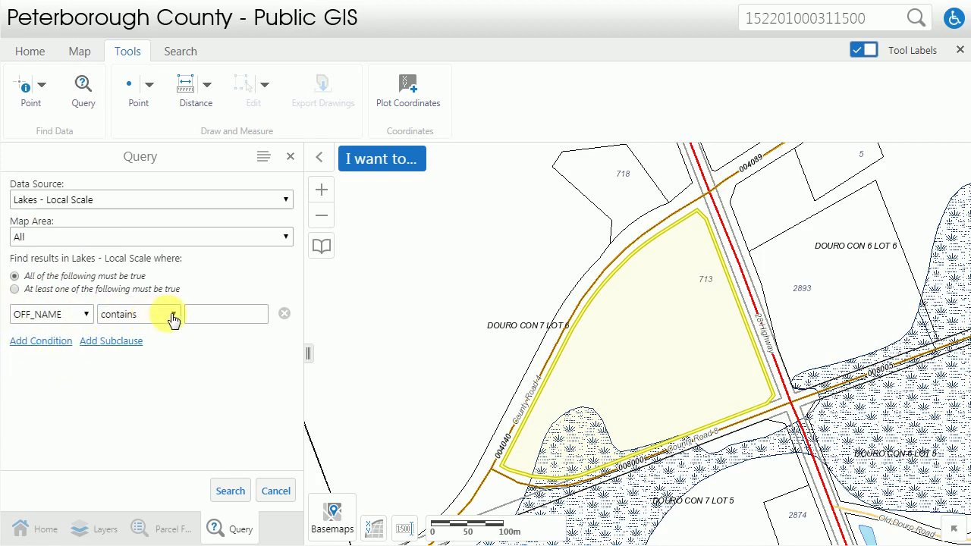
{"action": "left_click", "coordinate": [220, 314]}
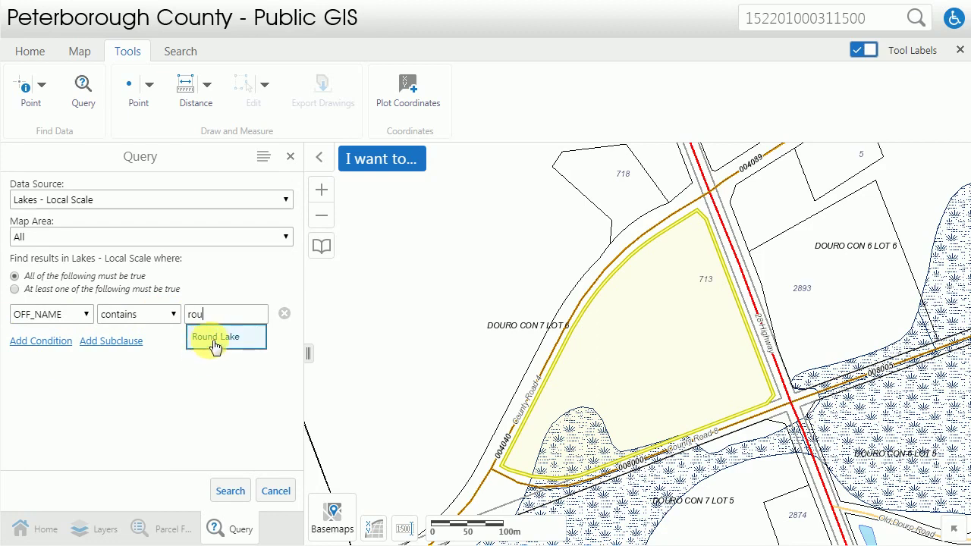
{"action": "left_click", "coordinate": [218, 342]}
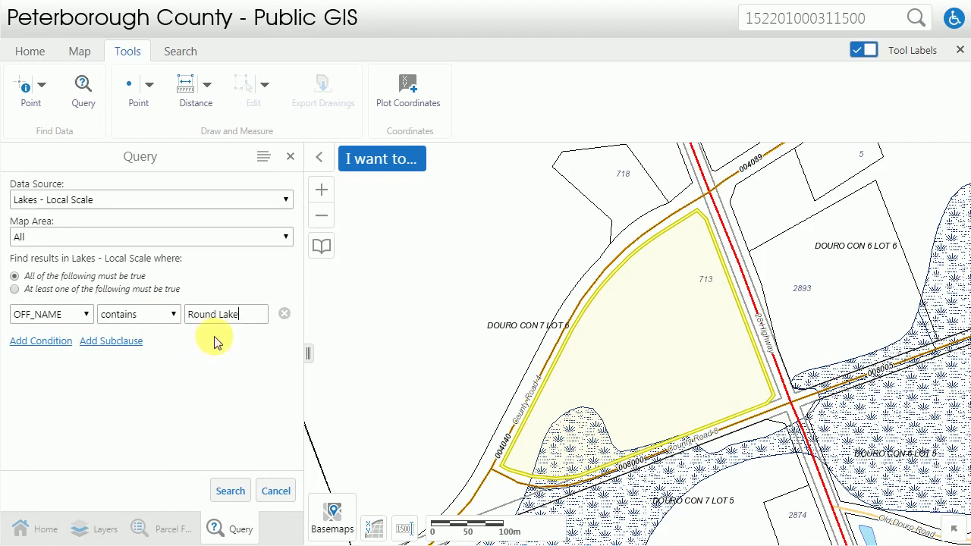
{"action": "left_click", "coordinate": [230, 493]}
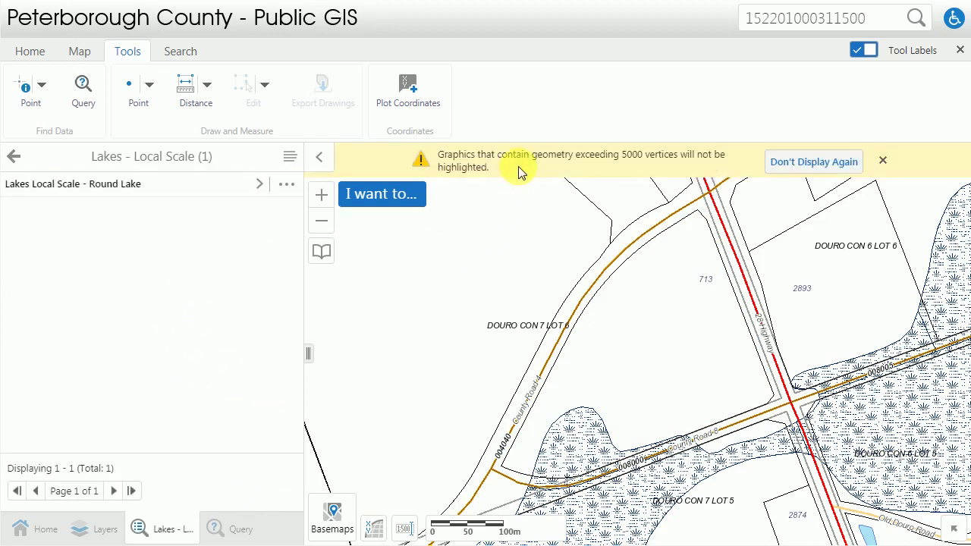
{"action": "left_click", "coordinate": [187, 183]}
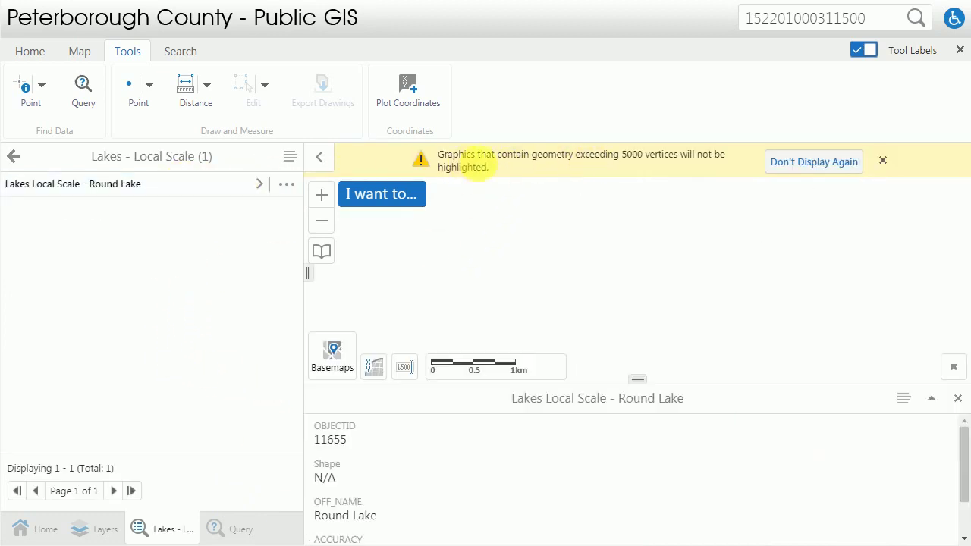